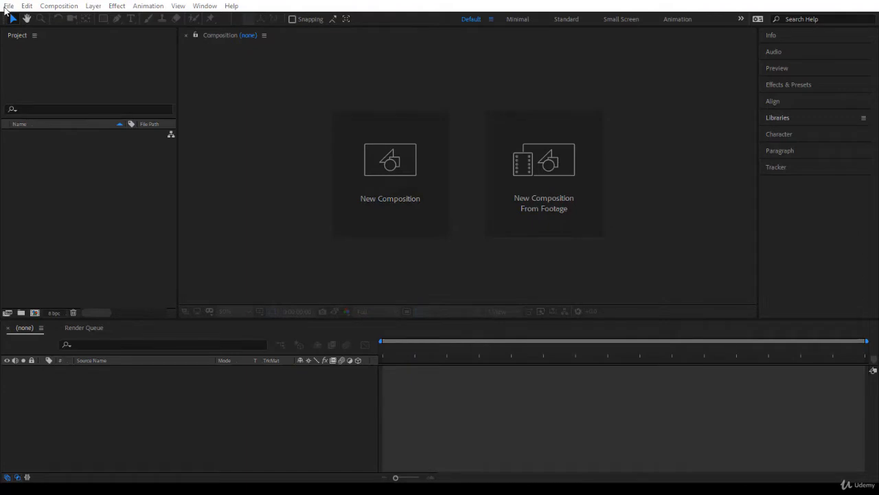
Step: Open the photographer project file without the CC 2019 suffix from the AE - Projects folder
click(7, 7)
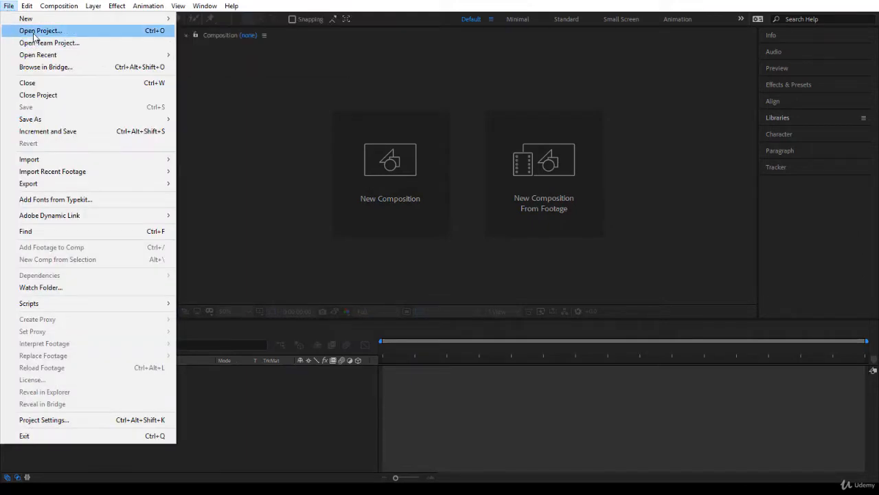
click(33, 32)
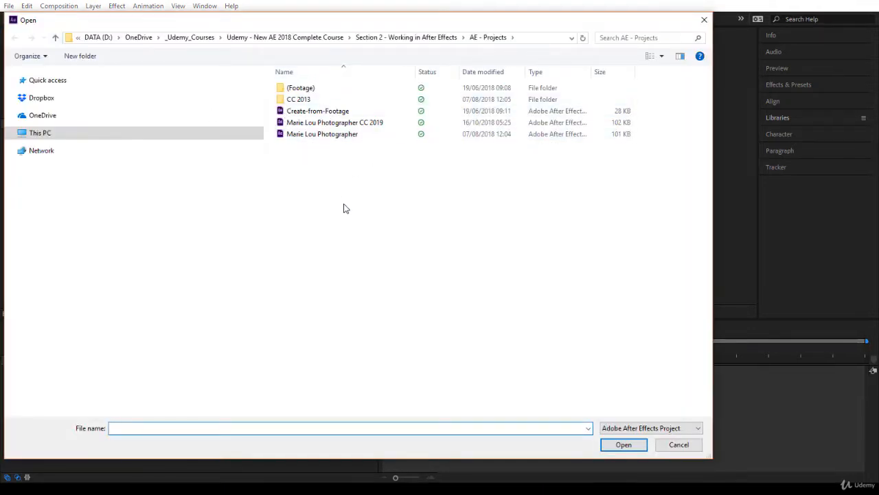
click(354, 135)
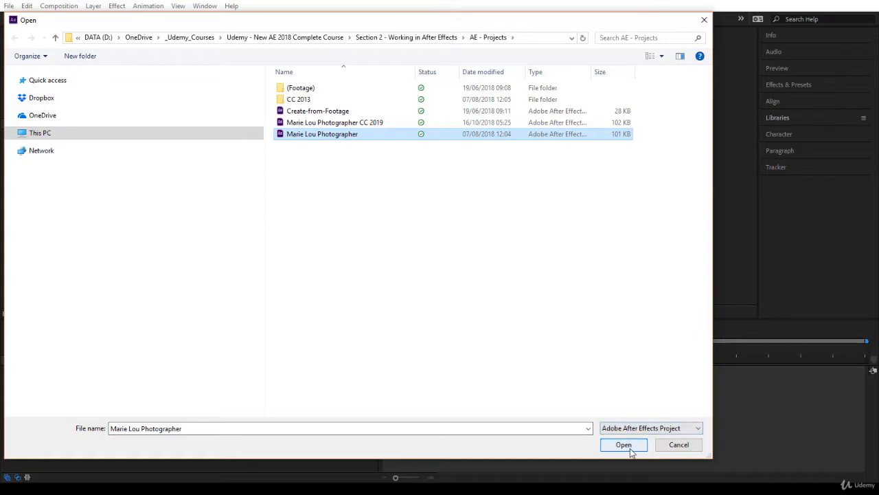
click(627, 448)
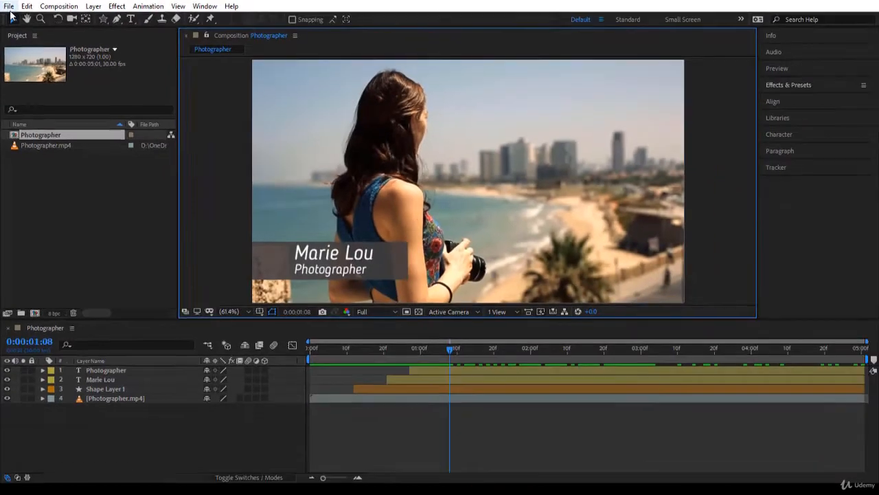
click(9, 7)
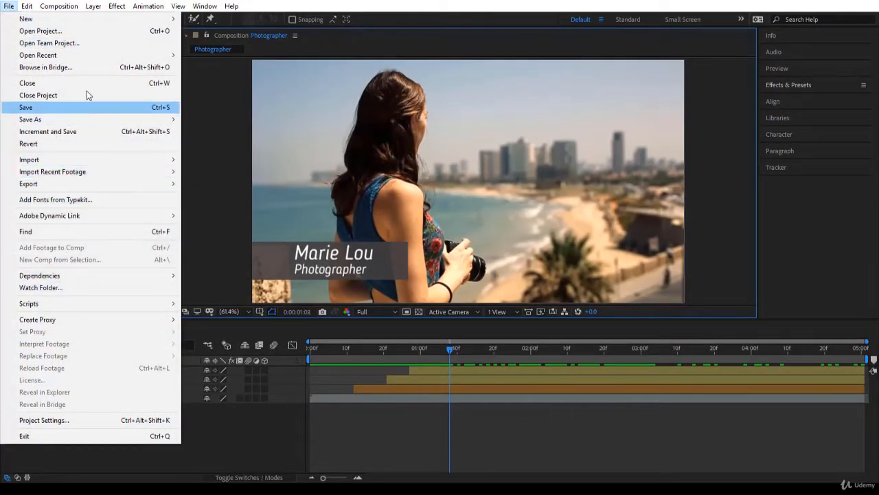
mouse_move(85, 120)
mouse_move(61, 7)
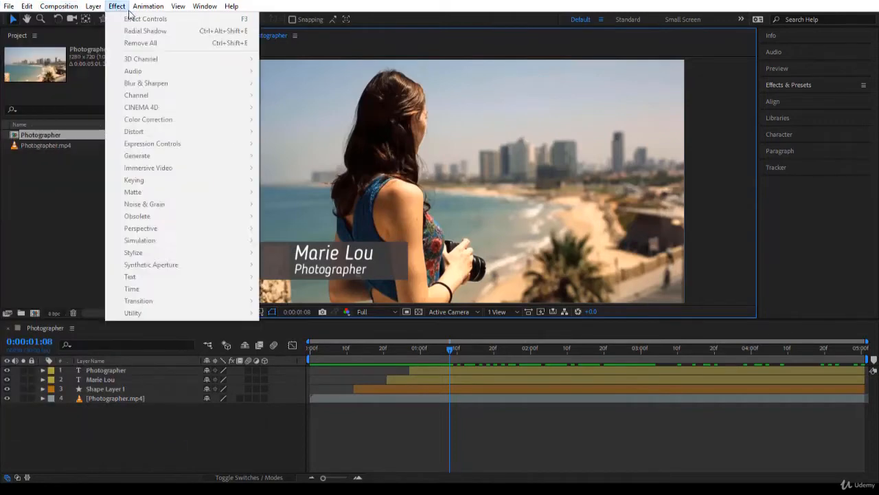
mouse_move(147, 6)
mouse_move(231, 7)
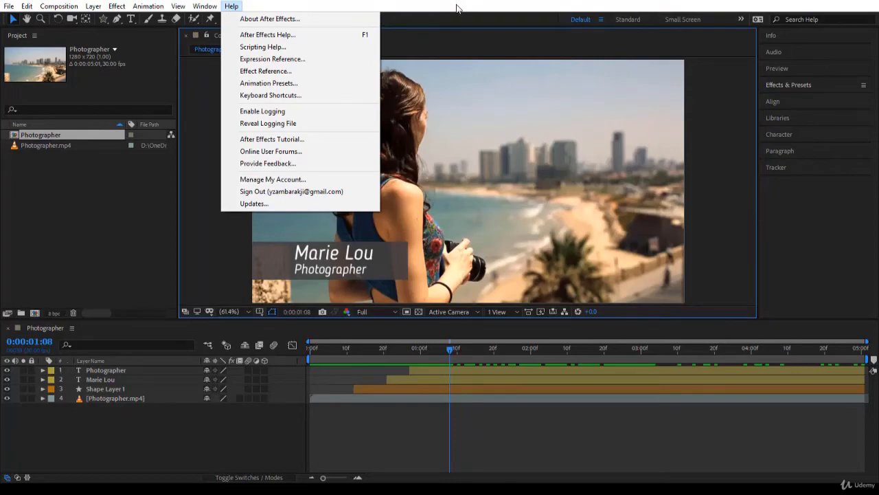
click(474, 6)
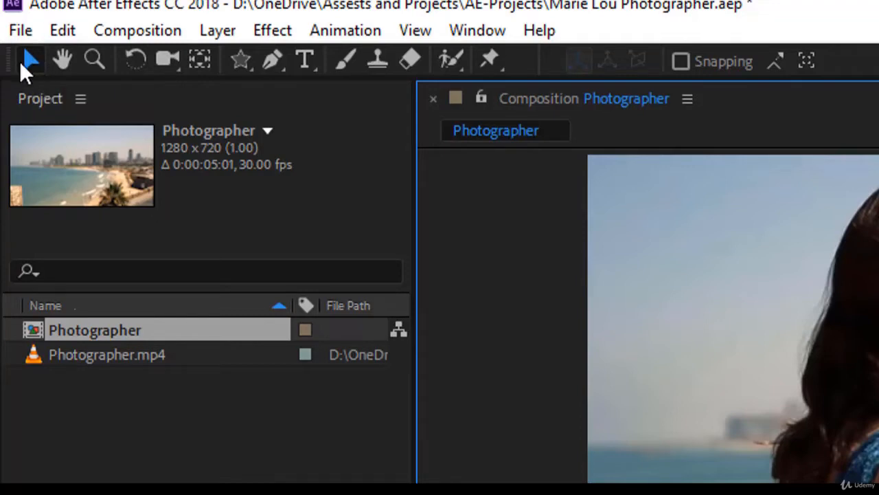
Step: Shift the composition image slightly to the left within its viewer using the Hand tool, and activate the Zoom tool
click(62, 61)
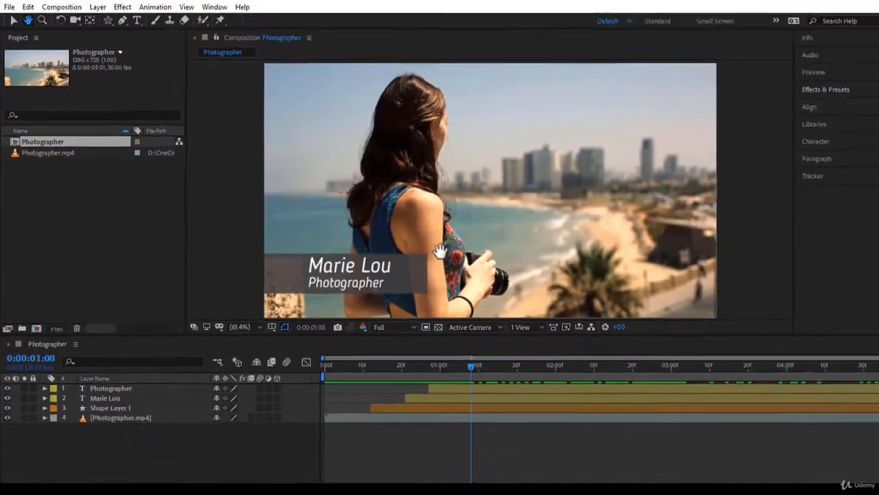
drag(440, 256, 409, 245)
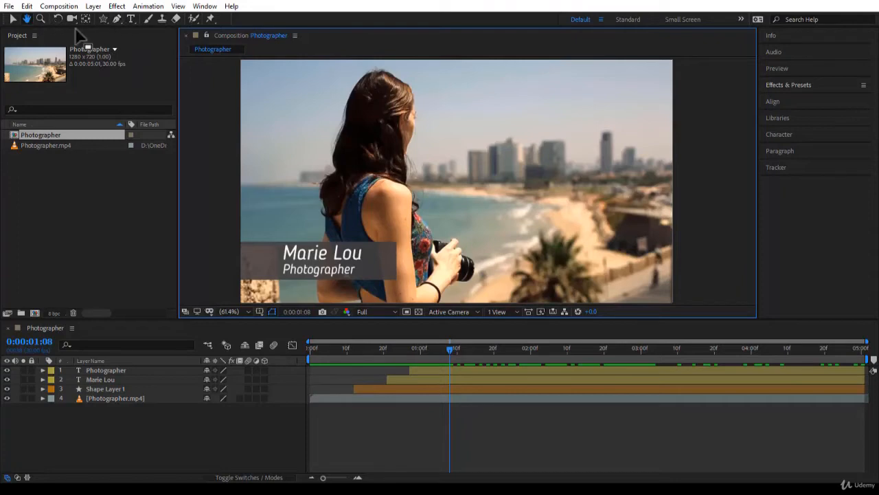
click(40, 19)
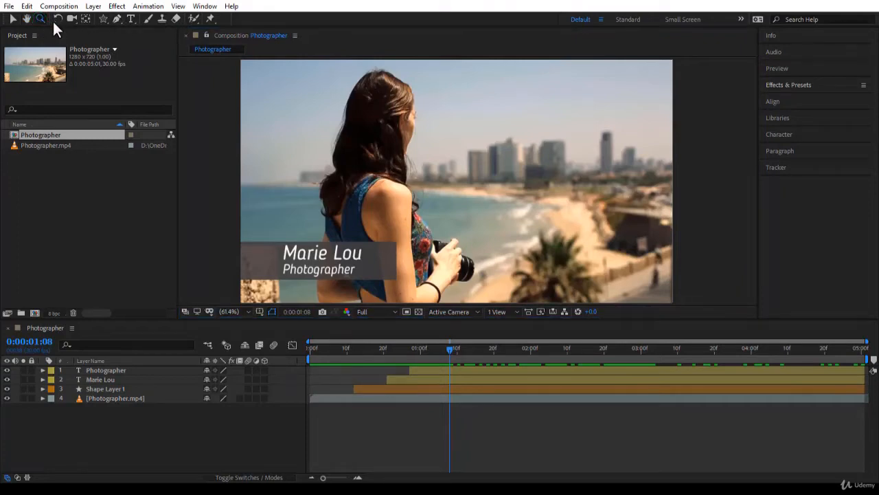
Step: Switch the active shape tool to the Rectangle Tool
click(105, 17)
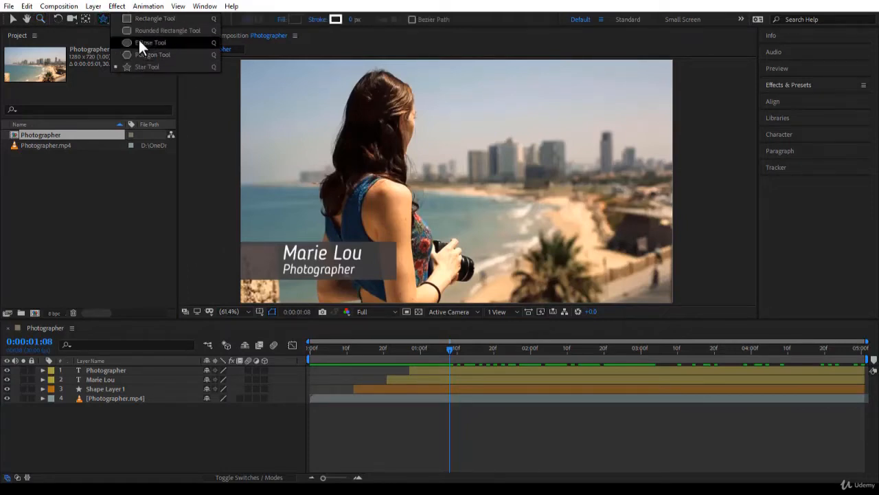
click(104, 19)
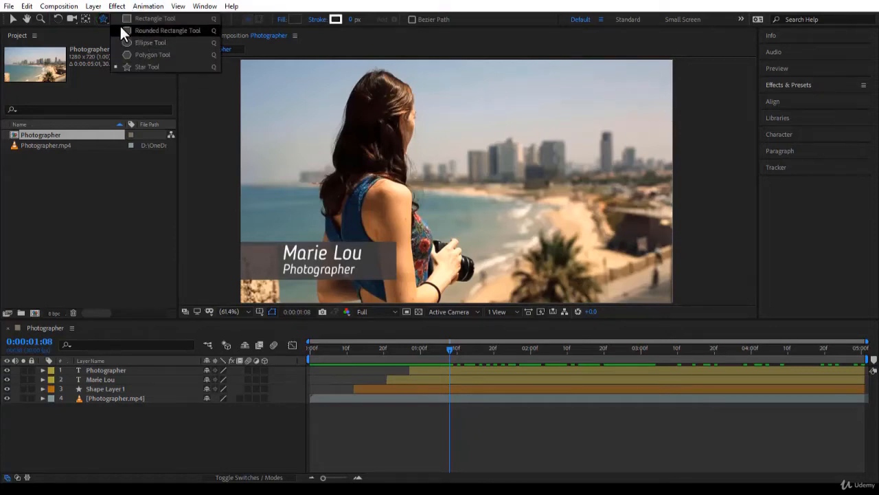
click(136, 17)
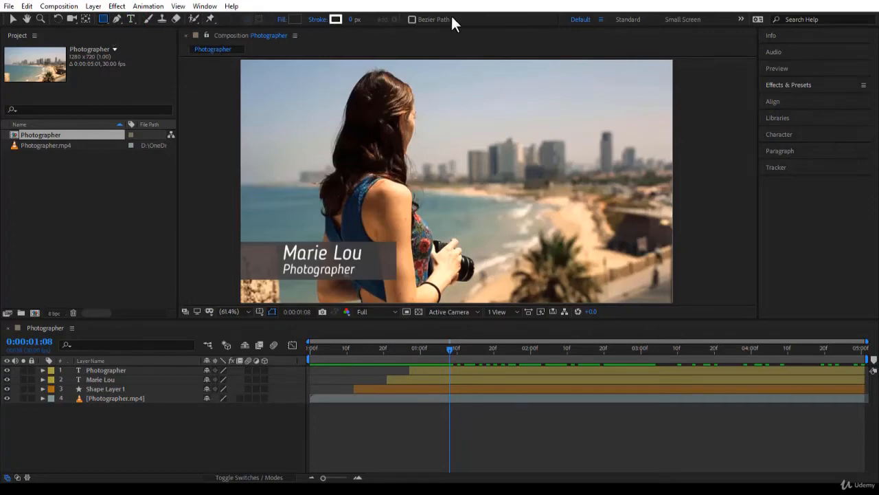
Step: Compare the options of the Type tool with those of the Rectangle tool, and return to the Selection tool
click(131, 19)
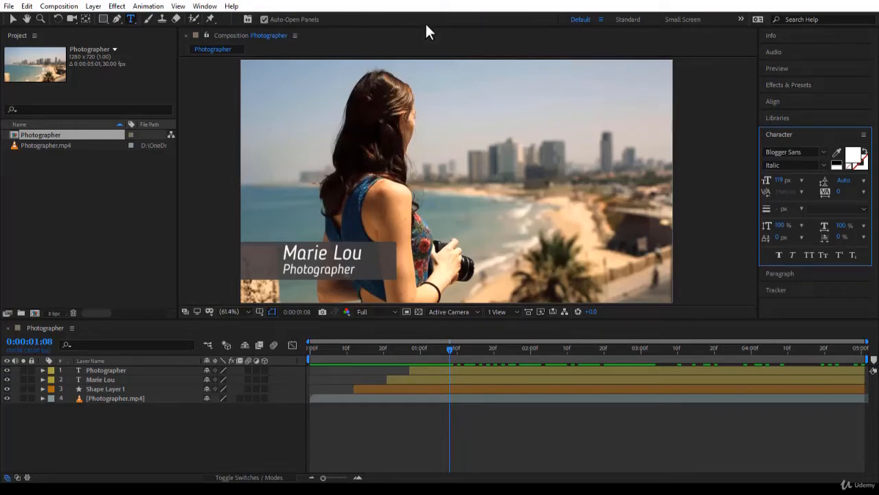
click(105, 19)
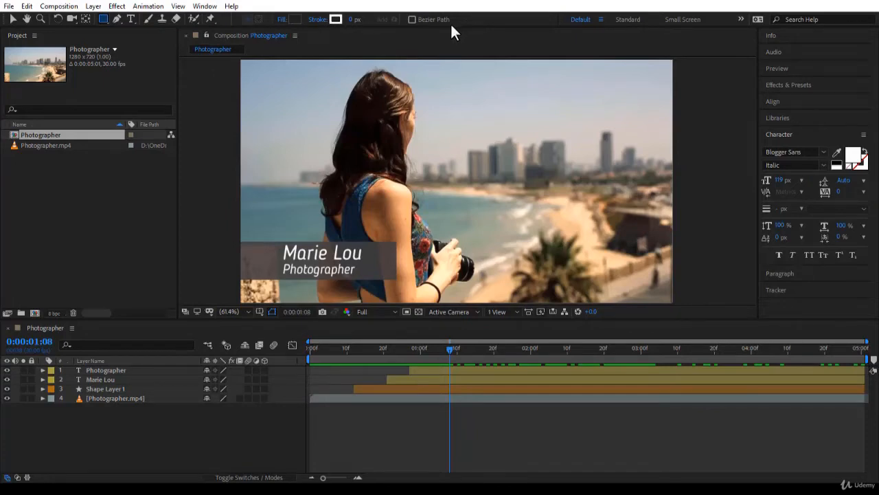
click(134, 17)
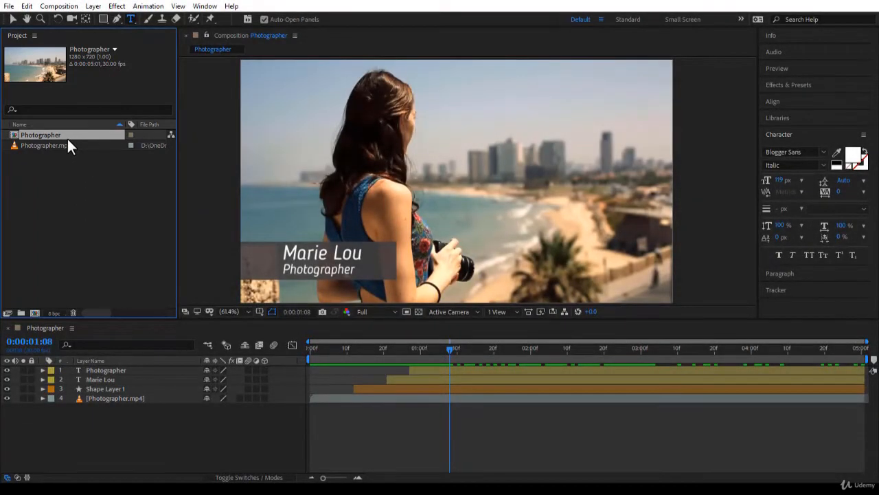
click(12, 19)
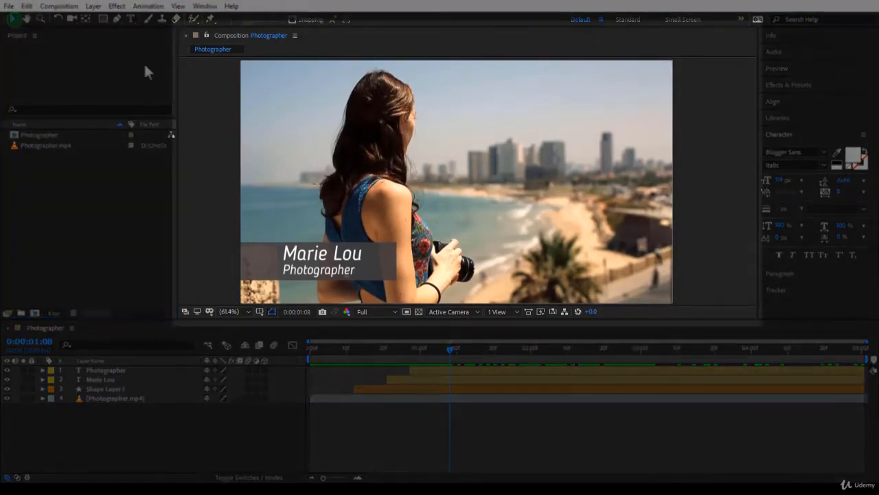
click(225, 113)
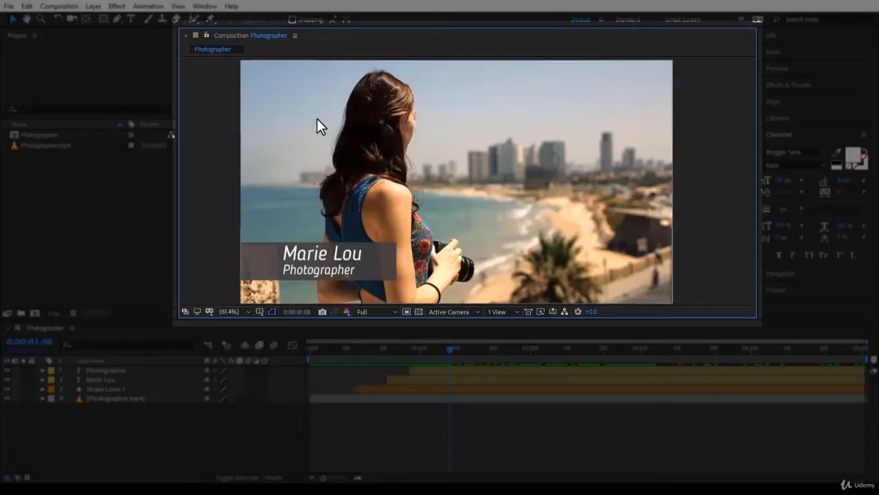
click(271, 38)
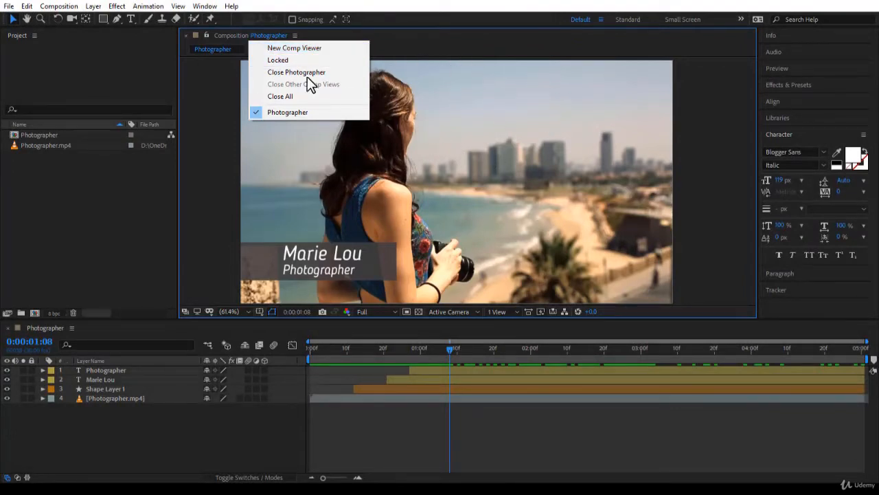
click(295, 37)
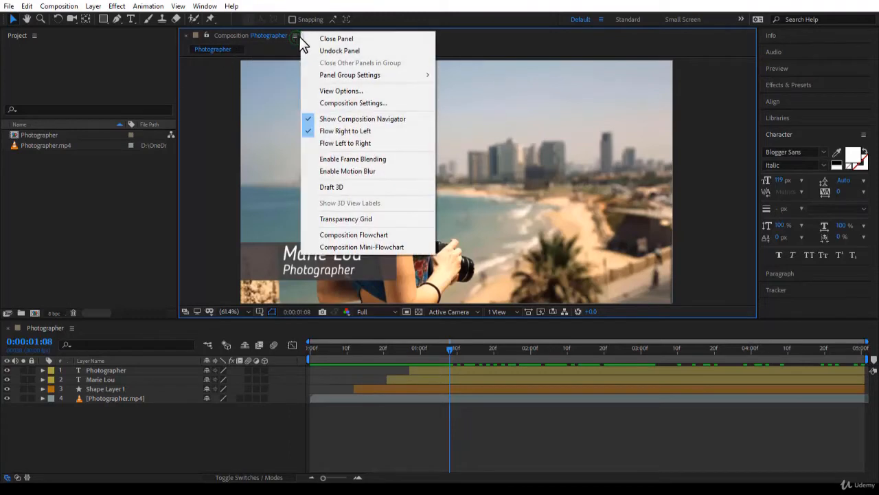
click(217, 79)
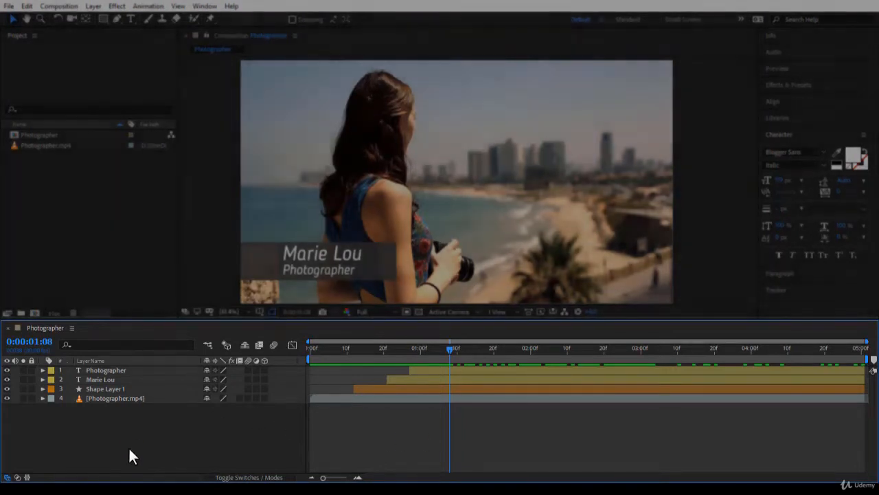
Step: Select each of the four timeline layers in turn to examine which element it controls in the composition, and deselect them all
click(111, 371)
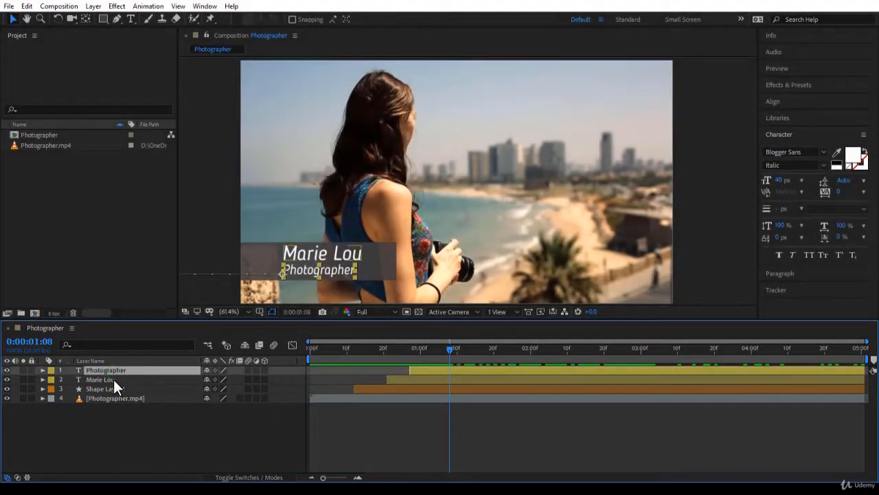
click(112, 380)
click(118, 389)
click(117, 399)
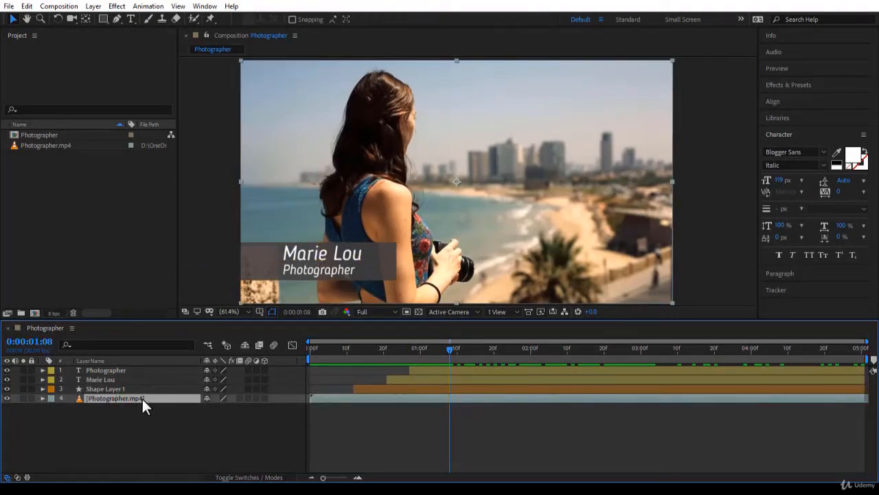
click(134, 388)
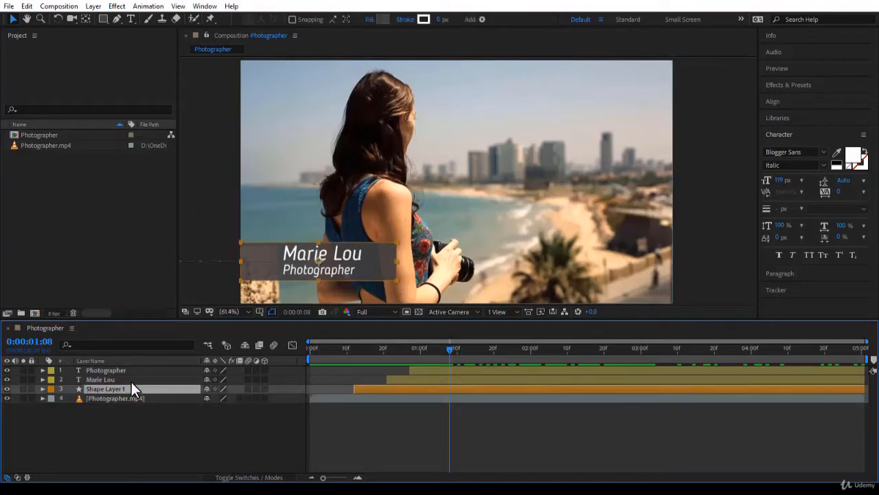
click(131, 379)
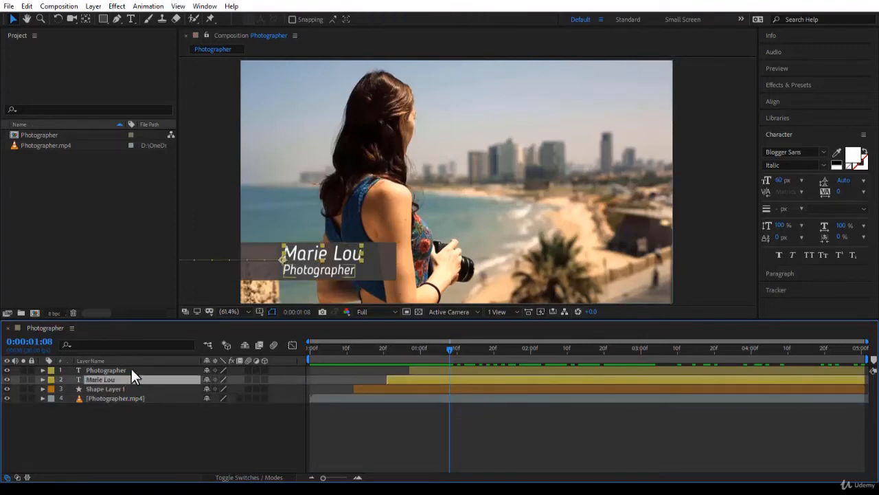
click(131, 370)
click(147, 428)
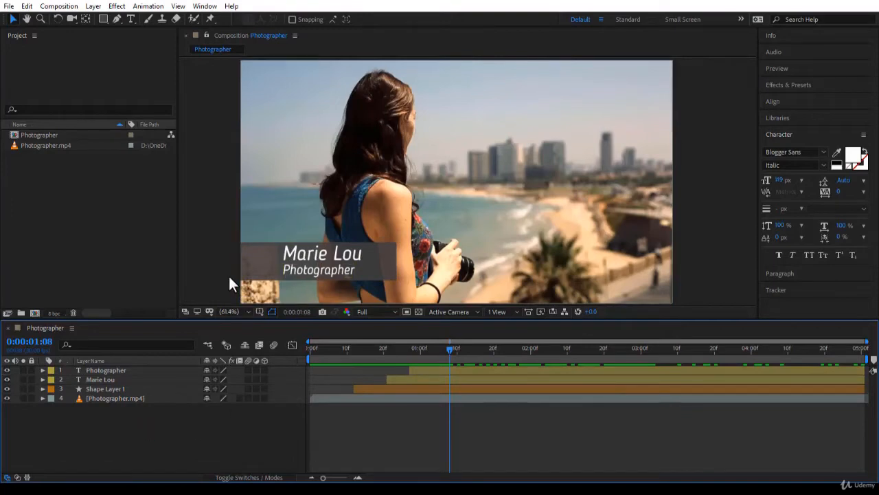
Step: Move the current time to 0:00:01:23 and reveal the keyframed properties of all four timeline layers
click(115, 370)
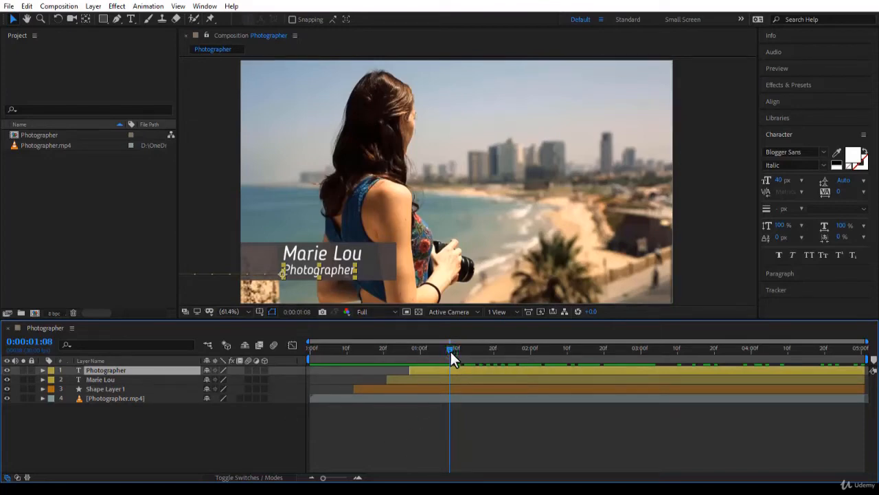
drag(450, 349, 506, 428)
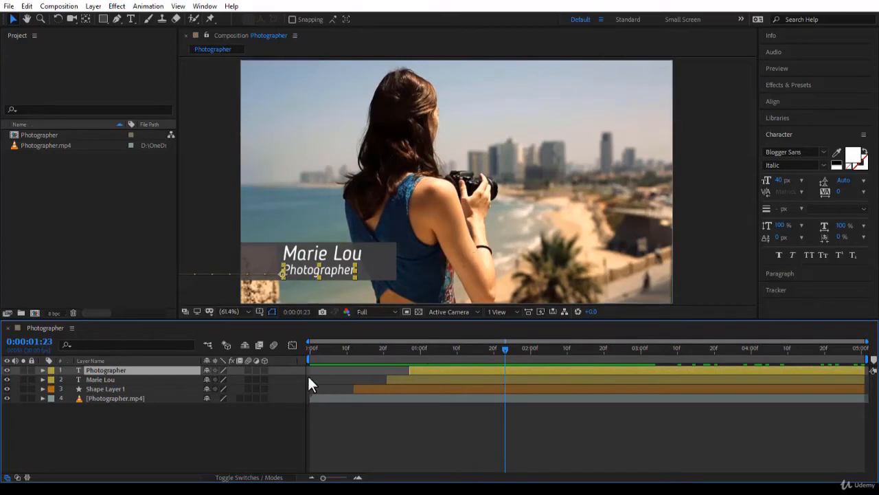
drag(127, 416, 126, 375)
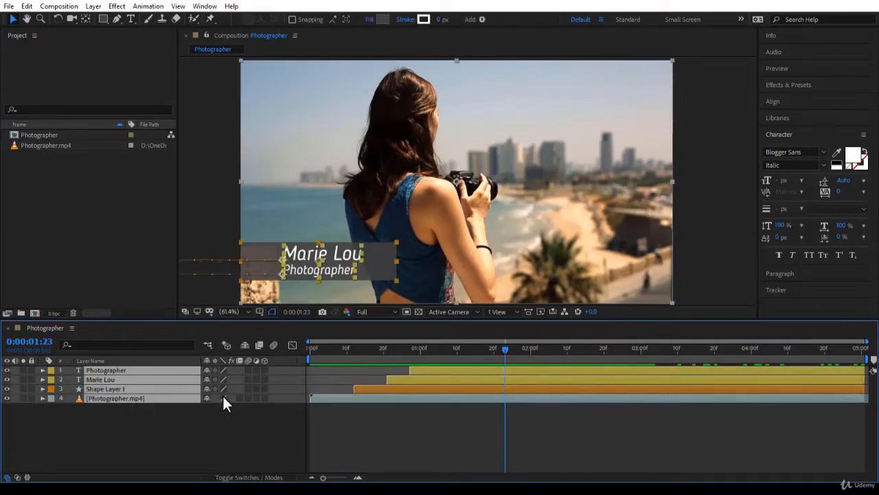
key(u)
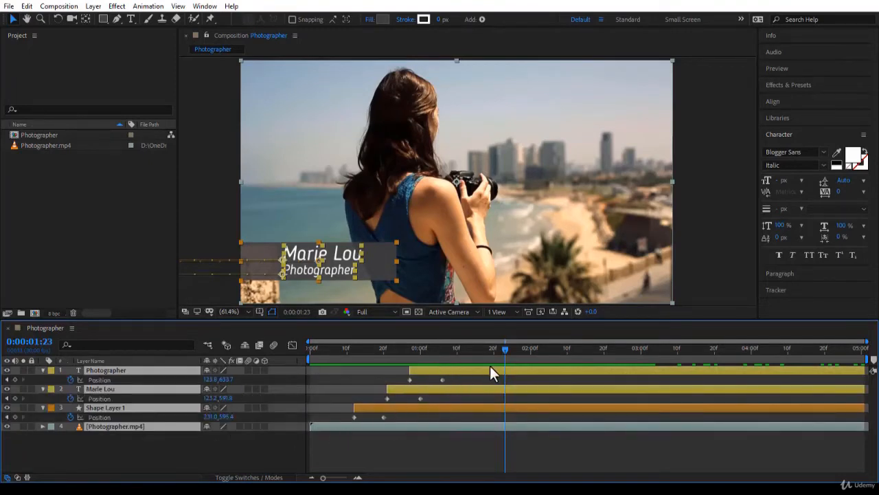
Step: Preview the composition from 0:00:00:00 with no layers selected, scrub to 0:00:00:10 and return to the start
drag(507, 347, 144, 406)
click(166, 438)
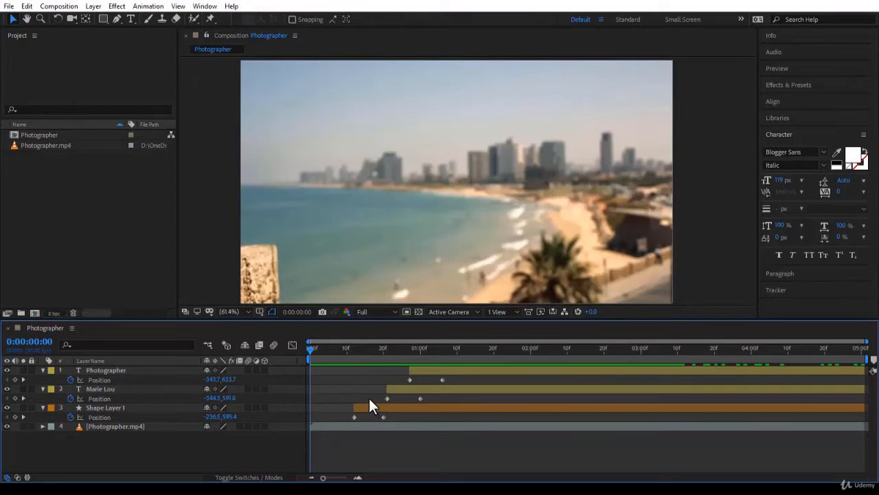
key(space)
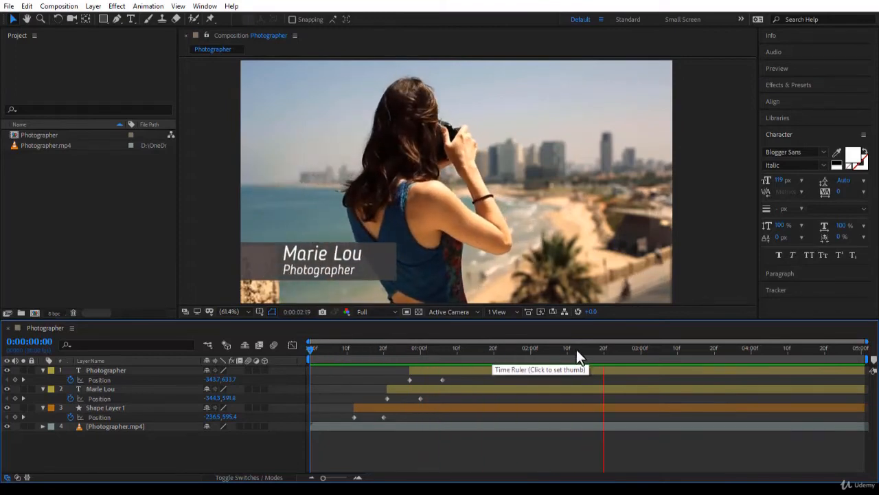
drag(312, 349, 350, 352)
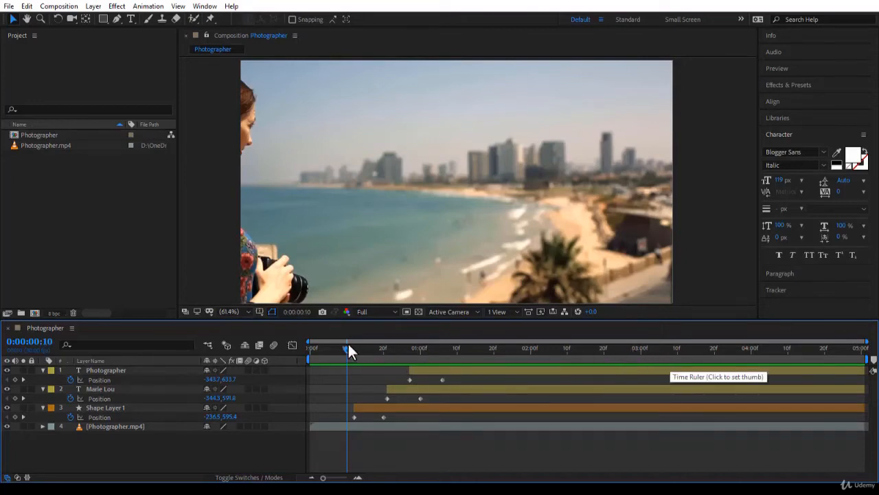
drag(343, 349, 309, 351)
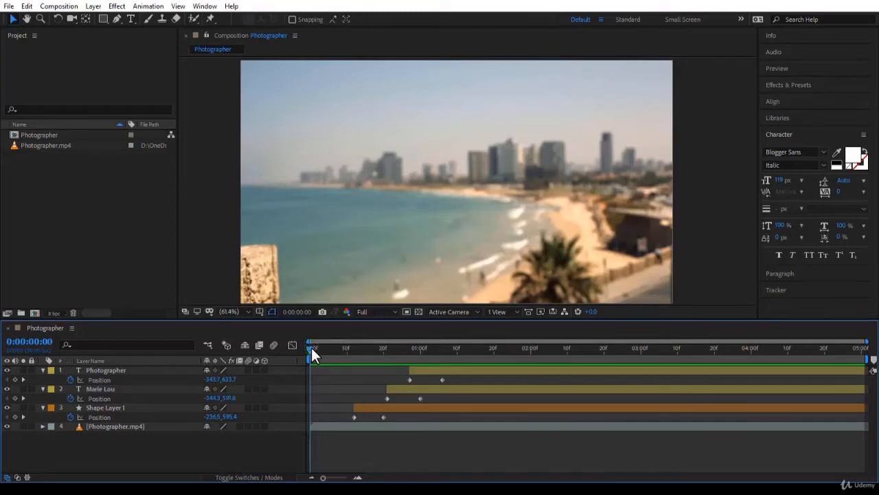
Step: Scrub to 0:00:01:00, preview the animation from there, and move the current time to 0:00:02:00
drag(312, 345, 421, 359)
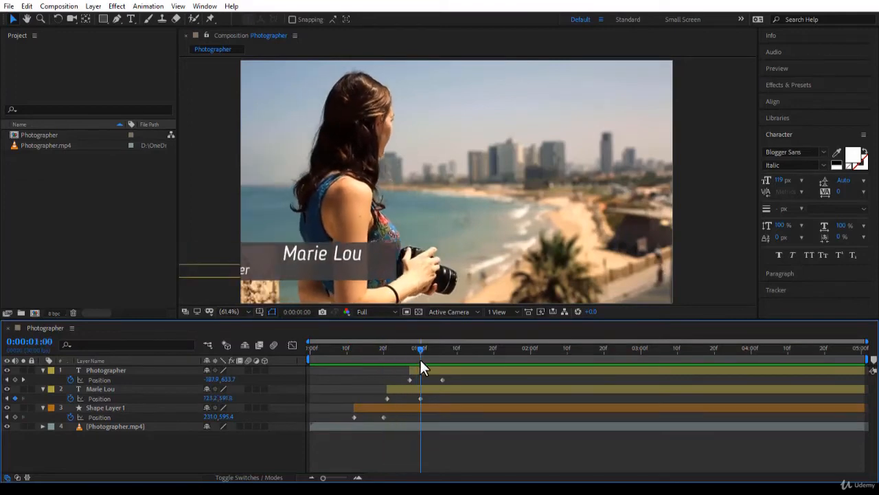
key(space)
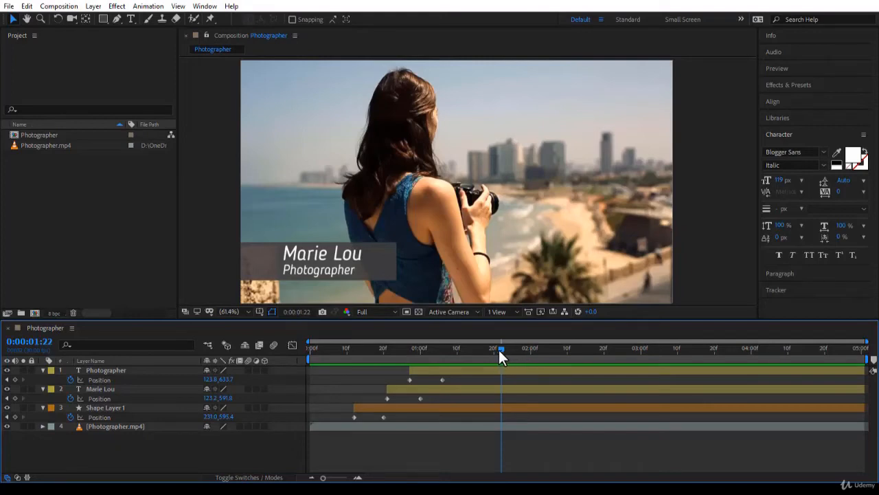
drag(501, 350, 529, 352)
Step: Widen the Project panel and adjust the height split between the timeline and the composition viewer, ending with a slightly taller viewer
drag(560, 319, 560, 332)
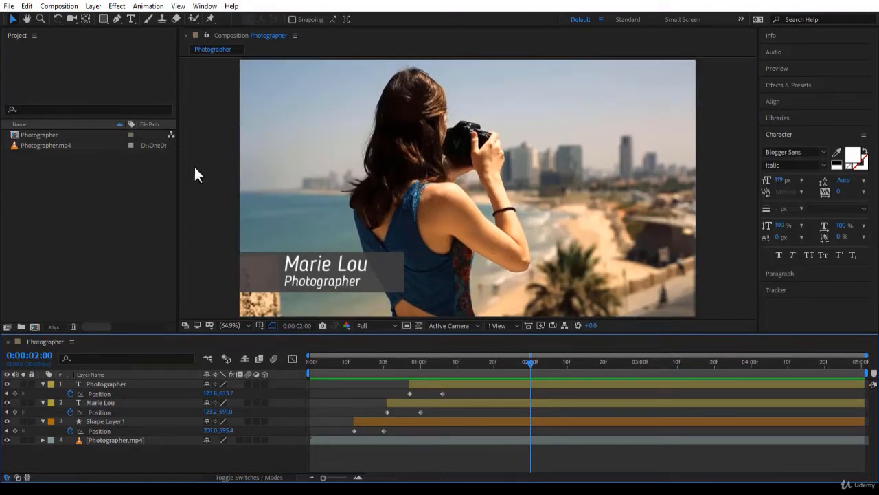
drag(179, 183, 240, 204)
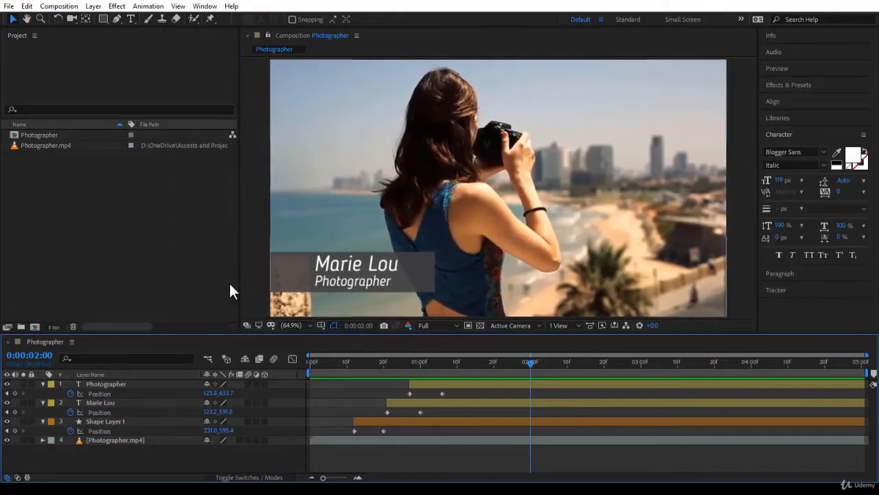
drag(246, 333, 246, 258)
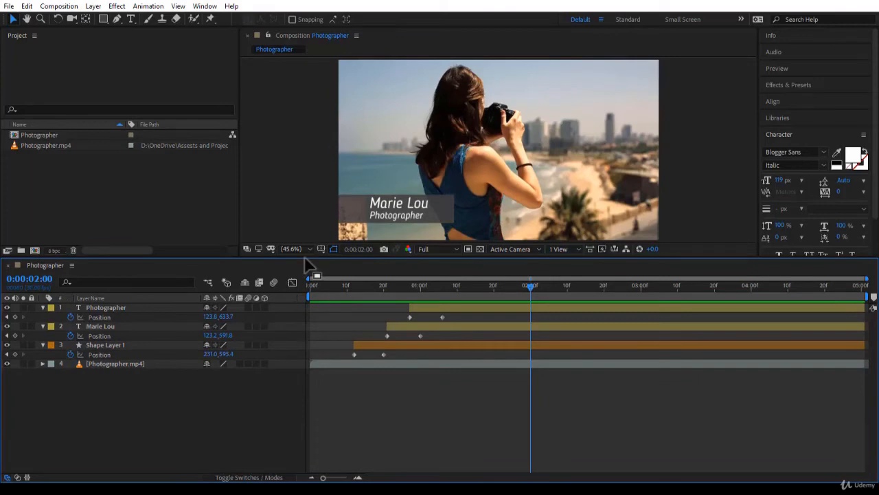
drag(305, 257, 311, 336)
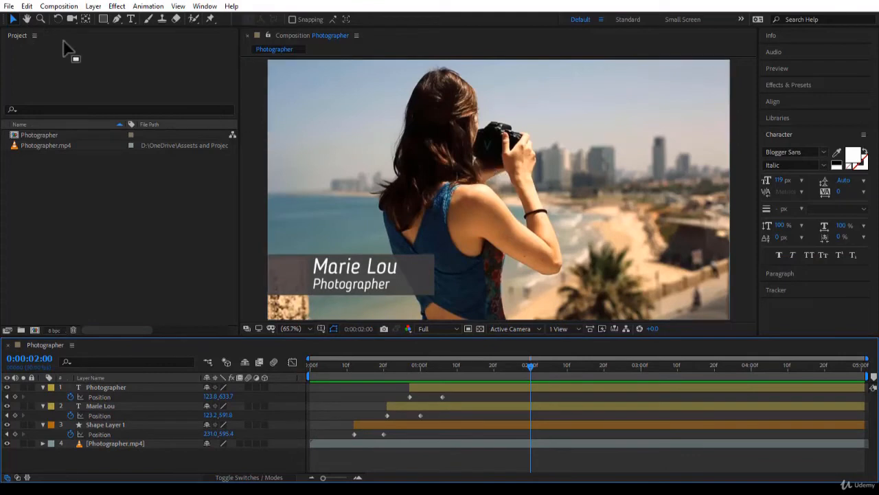
Step: Redock the Project panel right of the composition viewer, move it to the far right edge, and return it to its original left side
click(22, 32)
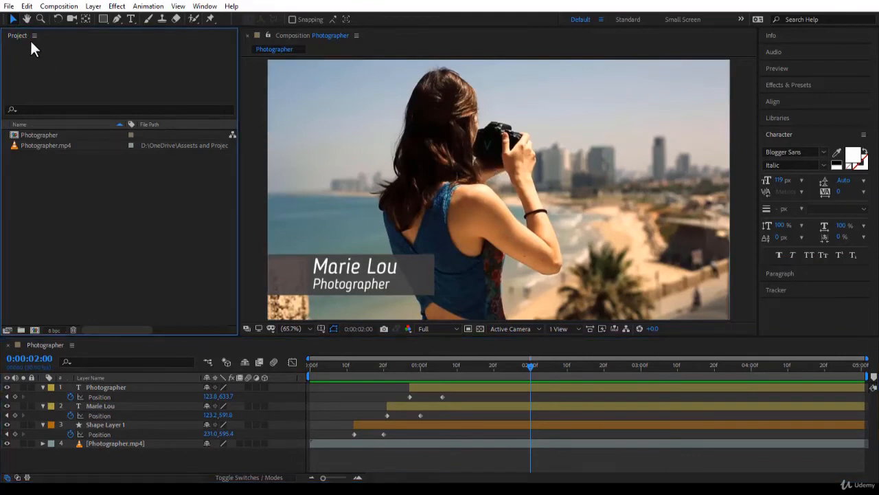
drag(23, 38, 739, 163)
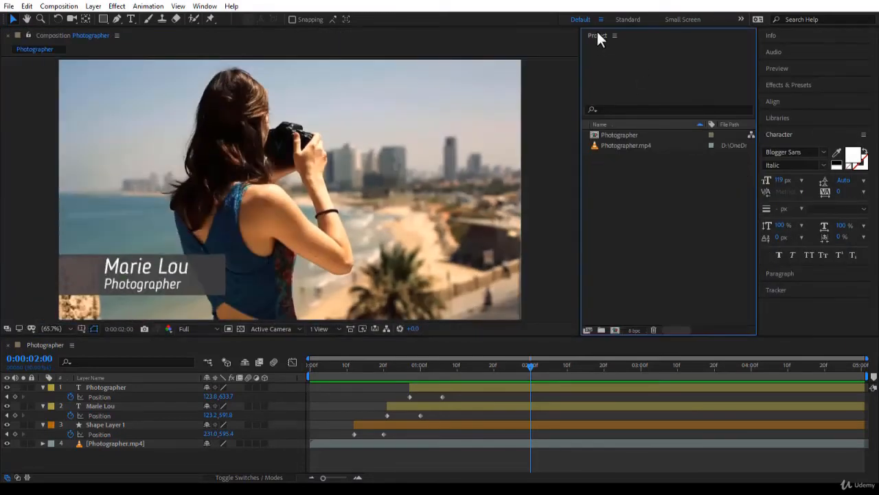
drag(597, 32, 876, 74)
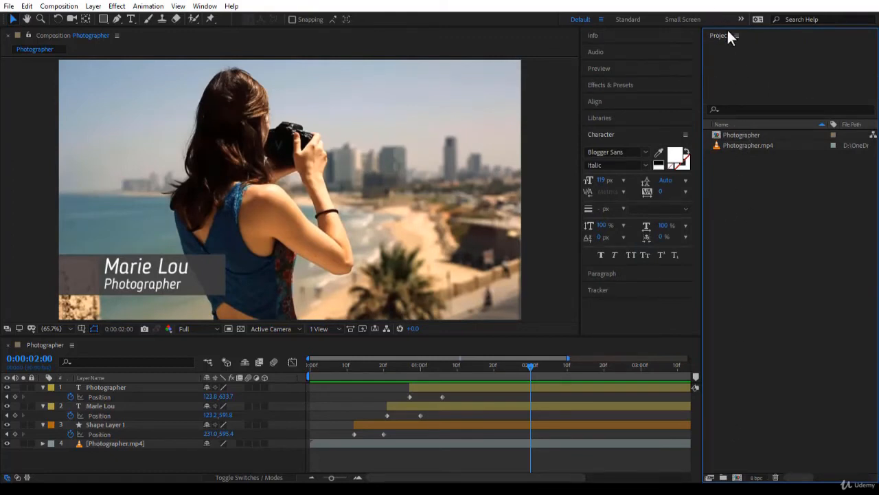
click(659, 101)
drag(718, 35, 22, 98)
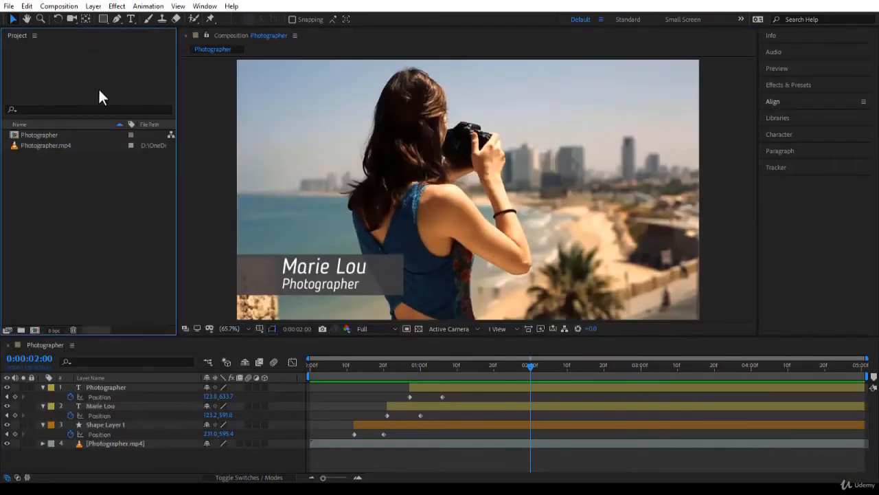
Step: Examine the contents of the Preview and Audio panels in the panel stack, and leave both collapsed
click(805, 69)
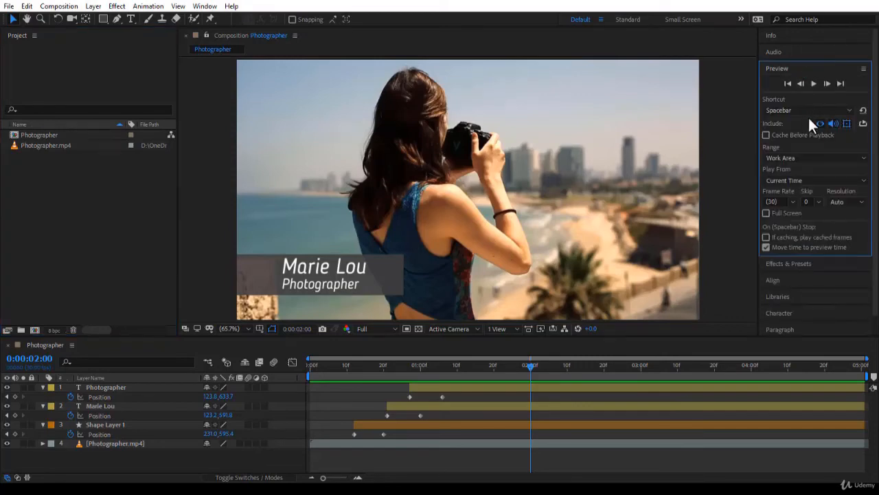
click(788, 53)
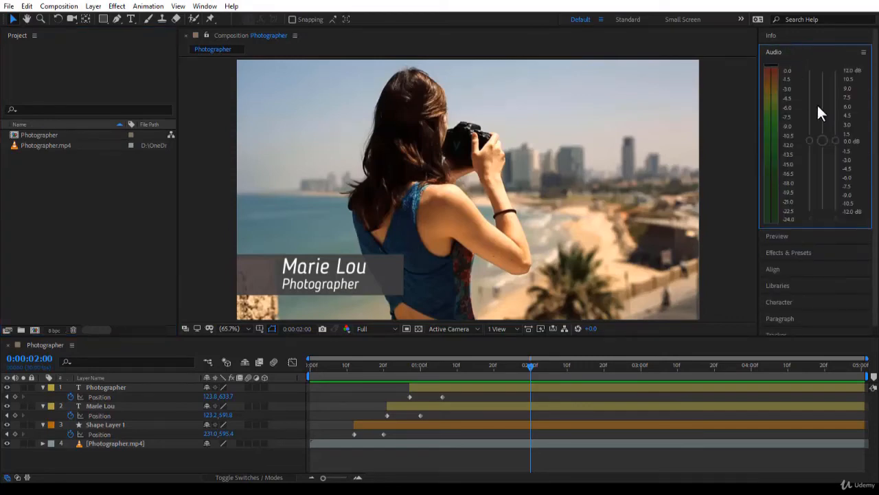
click(774, 53)
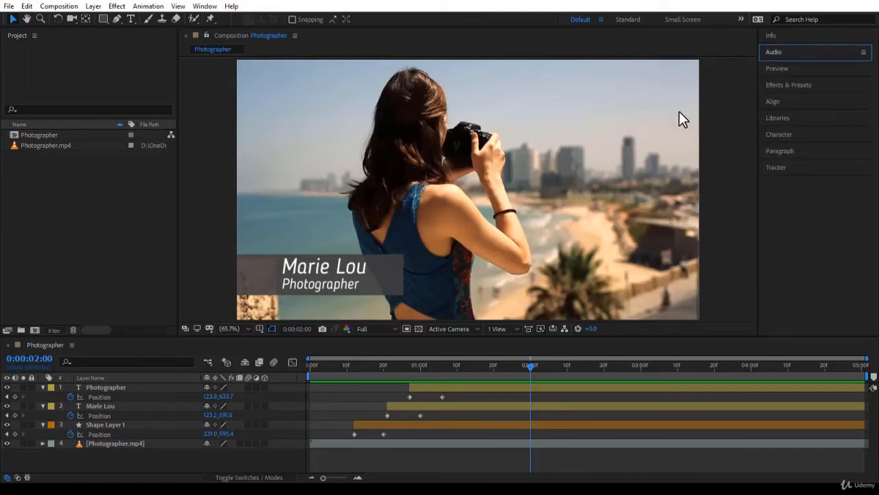
Step: Show the Brushes panel and move it between the Character and Paragraph panels in the stack
click(207, 7)
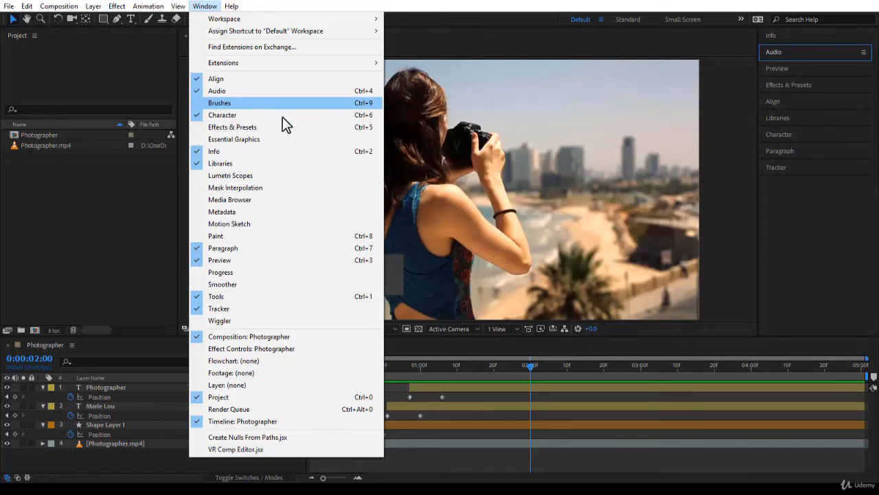
click(195, 102)
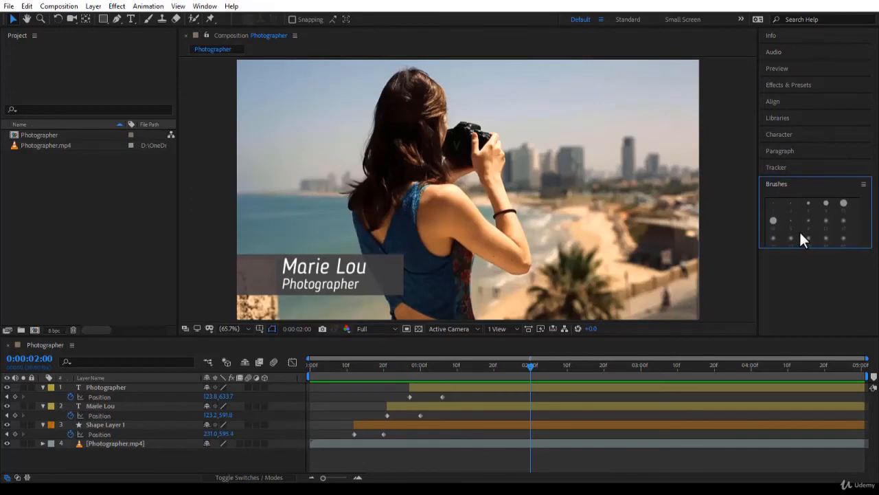
mouse_move(807, 246)
mouse_down()
mouse_move(805, 338)
mouse_move(821, 195)
mouse_move(824, 319)
mouse_move(802, 162)
mouse_move(783, 180)
mouse_move(789, 63)
mouse_move(793, 163)
mouse_move(796, 135)
mouse_move(797, 148)
mouse_up()
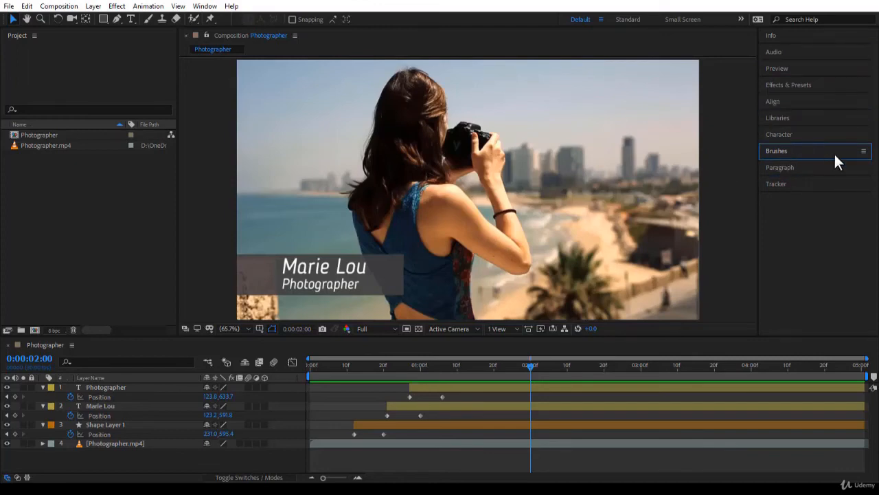
Step: Close the Brushes and Character panels, and show the Character panel again
click(863, 151)
click(827, 156)
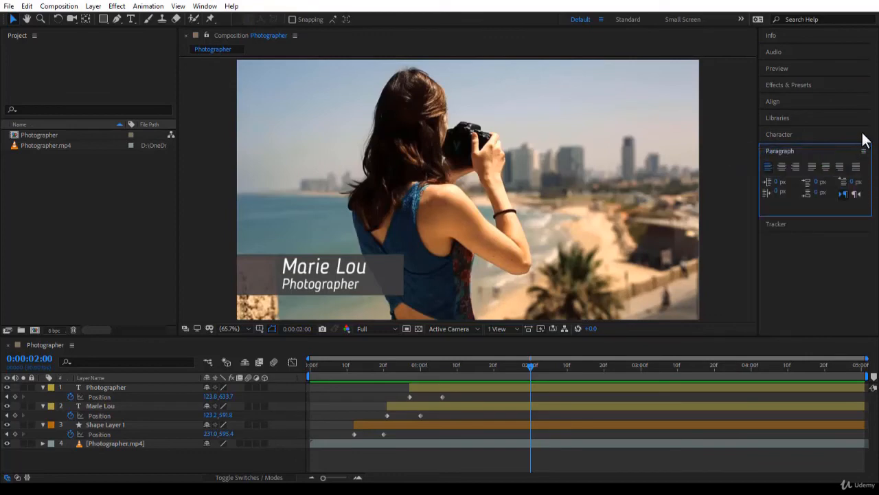
click(864, 137)
click(842, 141)
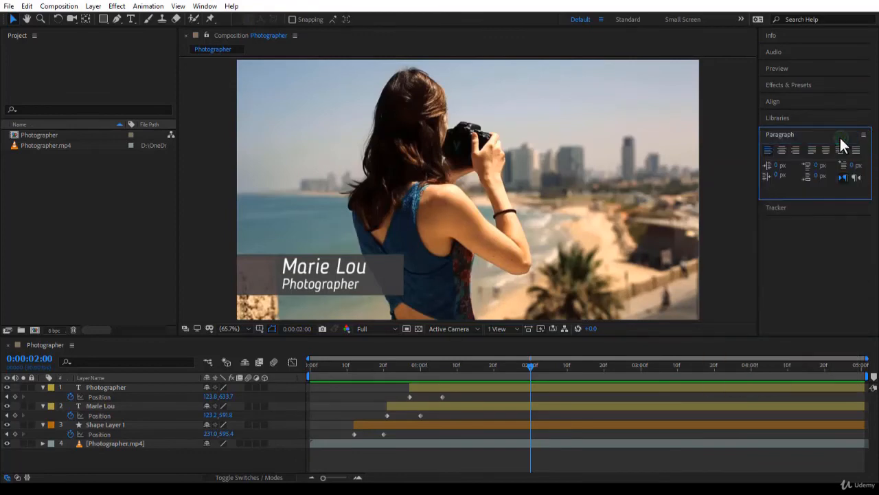
click(205, 6)
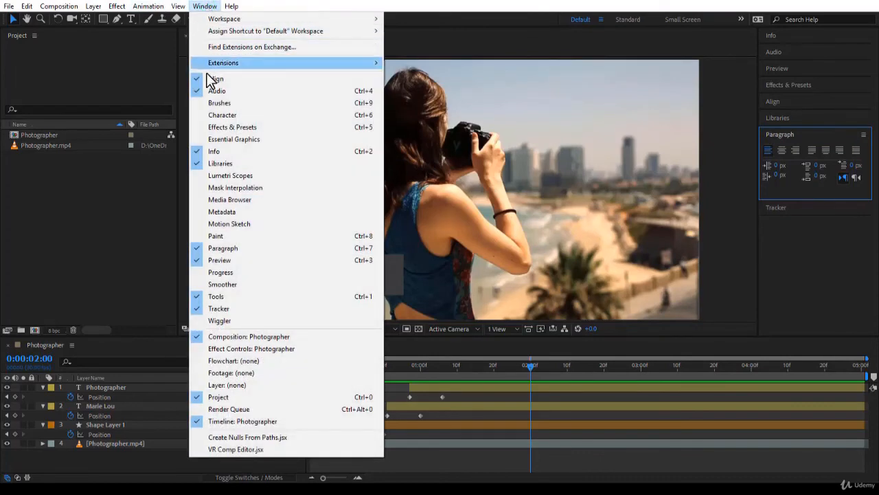
click(199, 115)
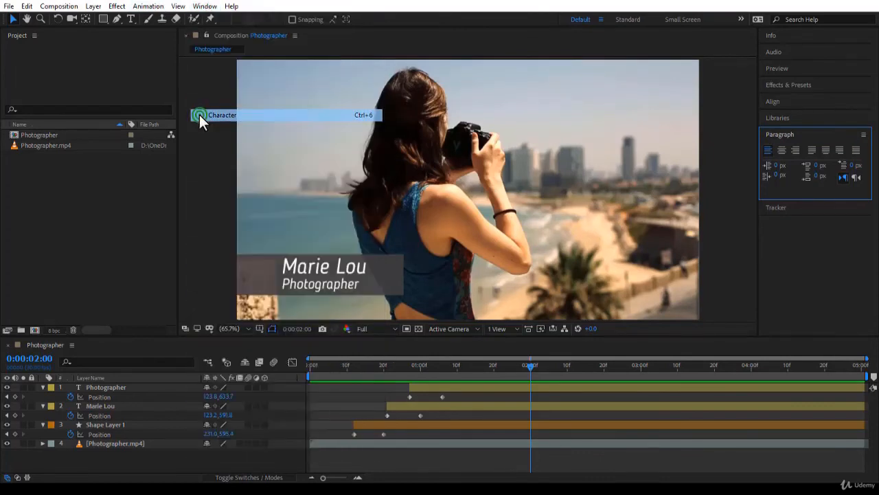
Step: Show the Brushes panel again, dock it in its own column beside the composition viewer, and extend its height to reveal all brush settings
click(204, 6)
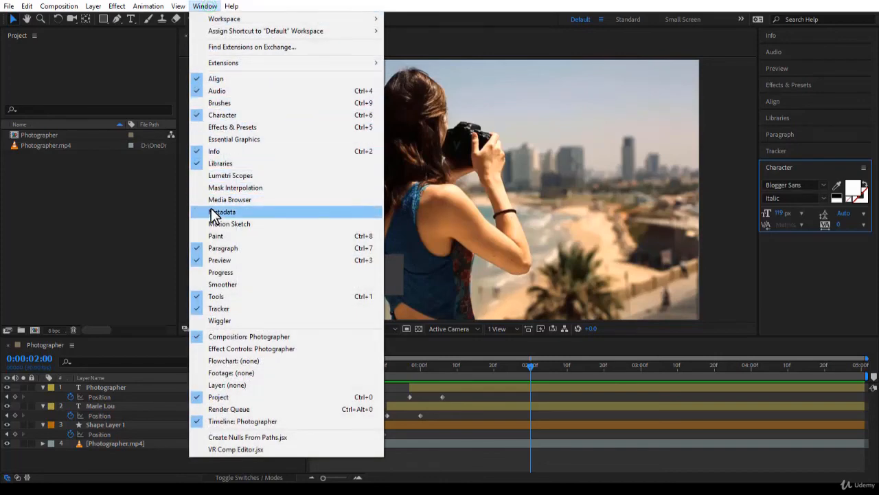
click(199, 103)
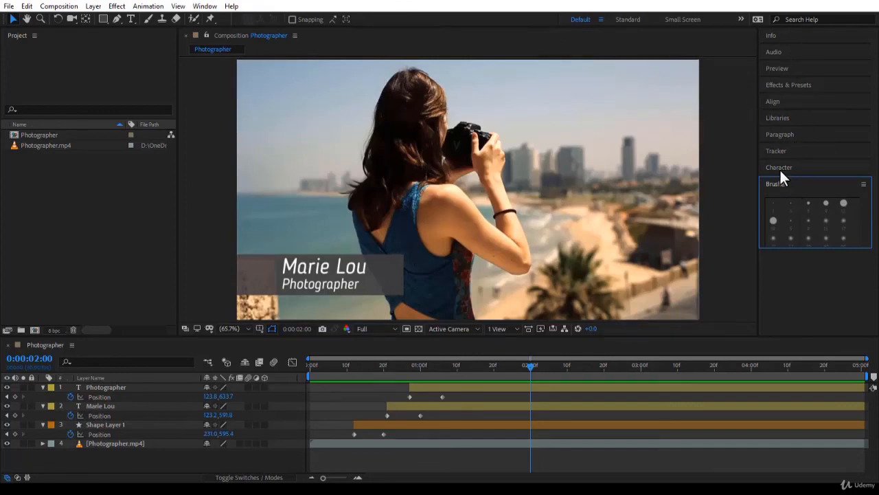
mouse_move(776, 179)
mouse_down()
mouse_move(663, 134)
mouse_move(740, 152)
mouse_up()
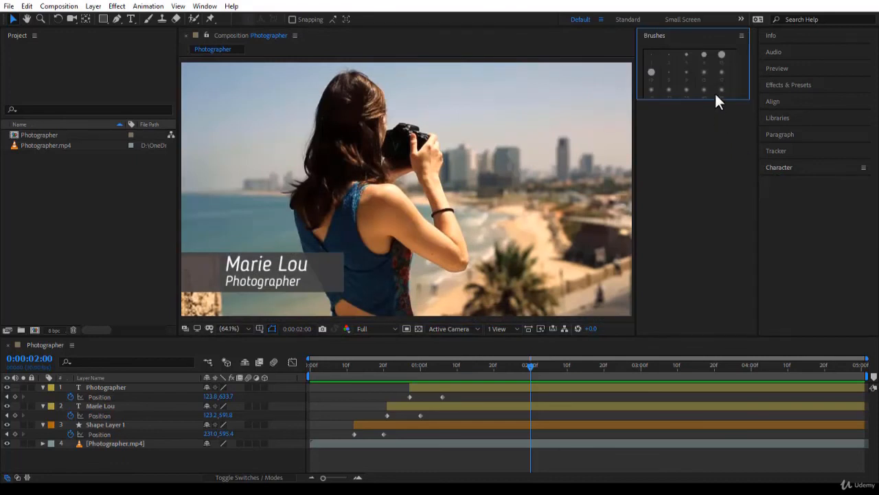
drag(717, 101, 719, 265)
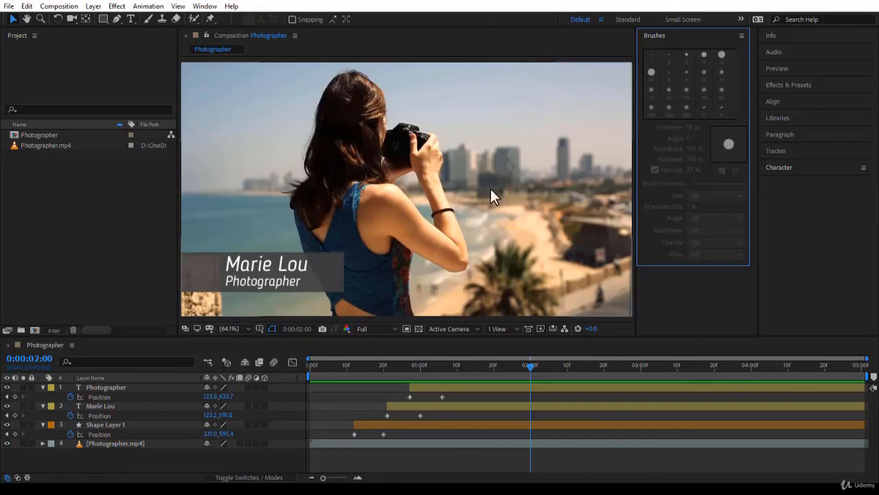
Step: Reset the Default workspace to its saved layout
click(601, 19)
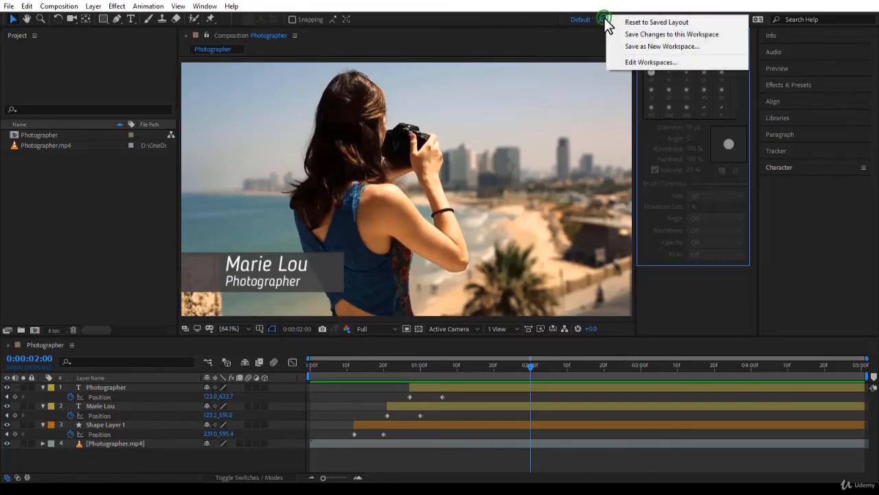
click(645, 22)
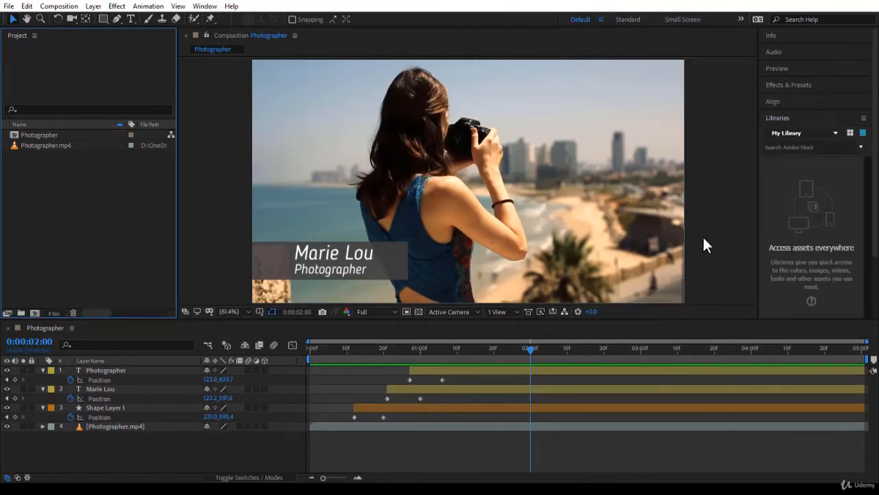
Step: Expand the Preview panel and examine its Panel Group Settings options
click(786, 68)
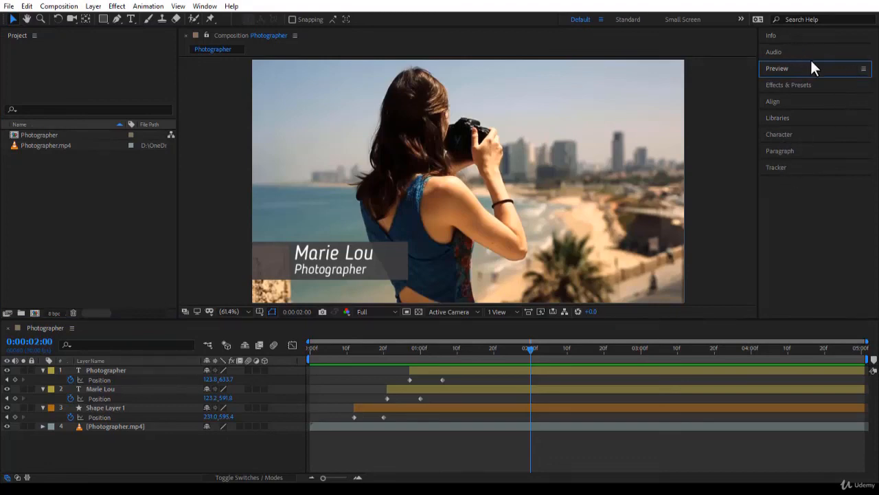
click(864, 69)
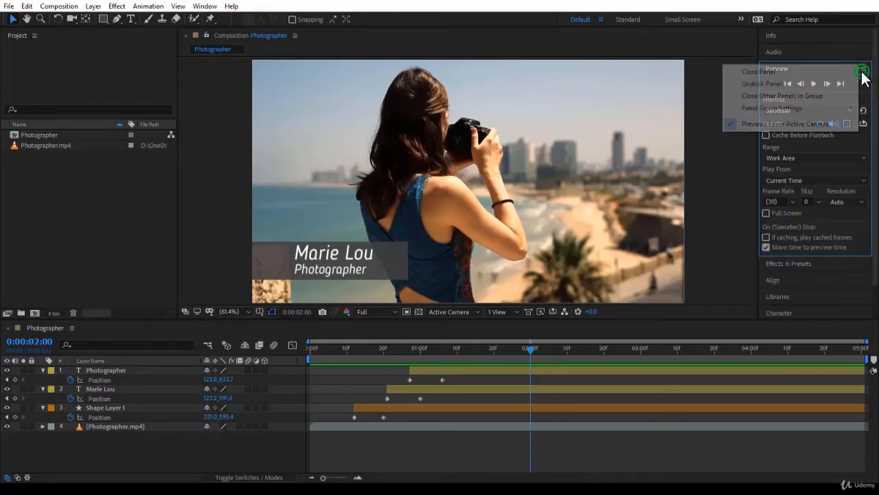
mouse_move(822, 113)
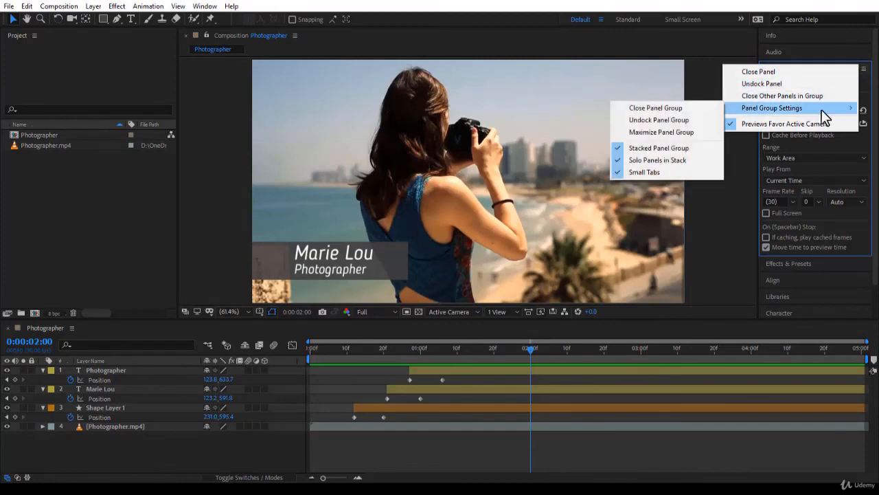